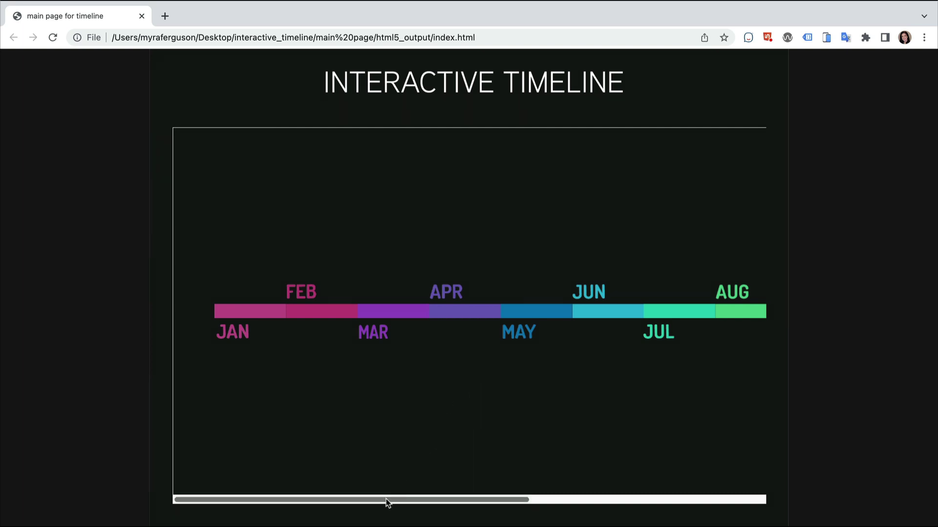
Scroll the exported timeline and reveal the Mission cards for JAN through AUG.
{"action": "left_click_drag", "start_coordinate": [389, 500], "coordinate": [283, 504]}
{"action": "left_click", "coordinate": [256, 316]}
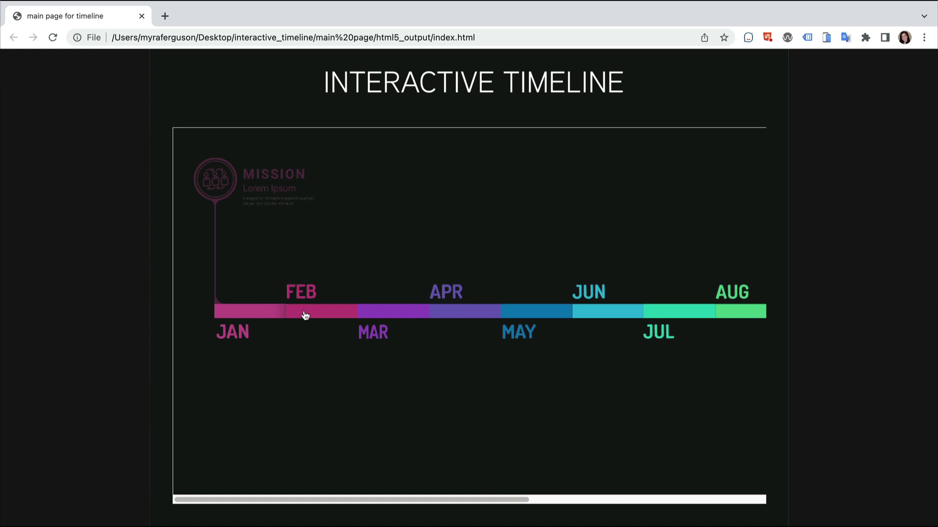
{"action": "left_click", "coordinate": [325, 317]}
{"action": "left_click", "coordinate": [392, 315]}
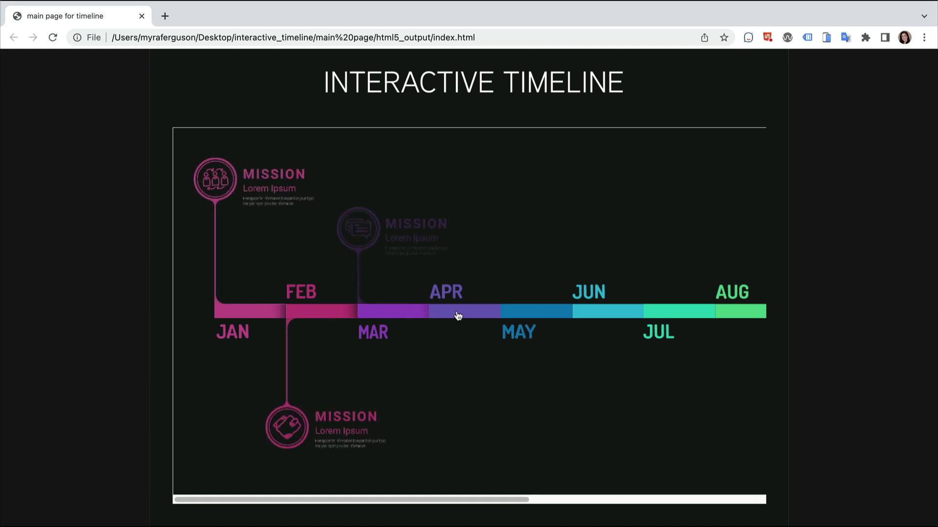
{"action": "left_click", "coordinate": [459, 315]}
{"action": "left_click", "coordinate": [523, 315]}
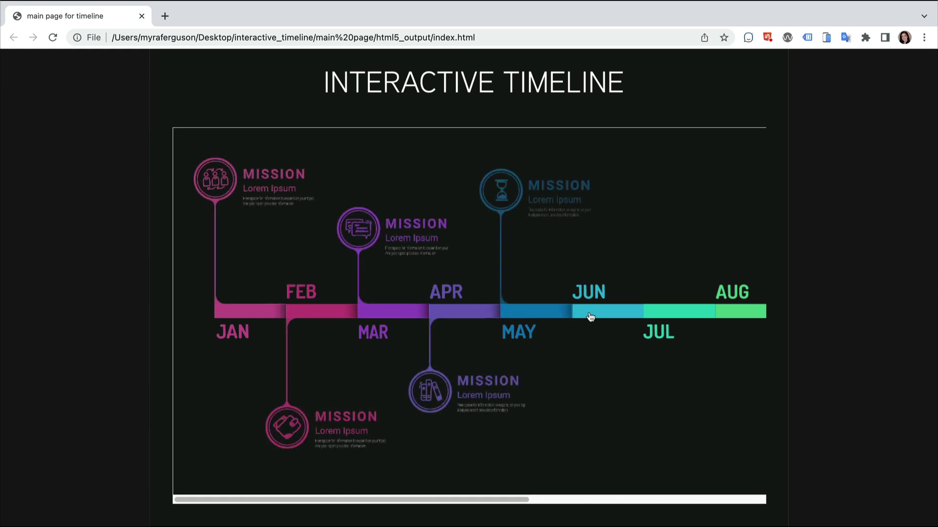
{"action": "left_click", "coordinate": [591, 317]}
{"action": "left_click", "coordinate": [682, 315]}
{"action": "left_click", "coordinate": [732, 315]}
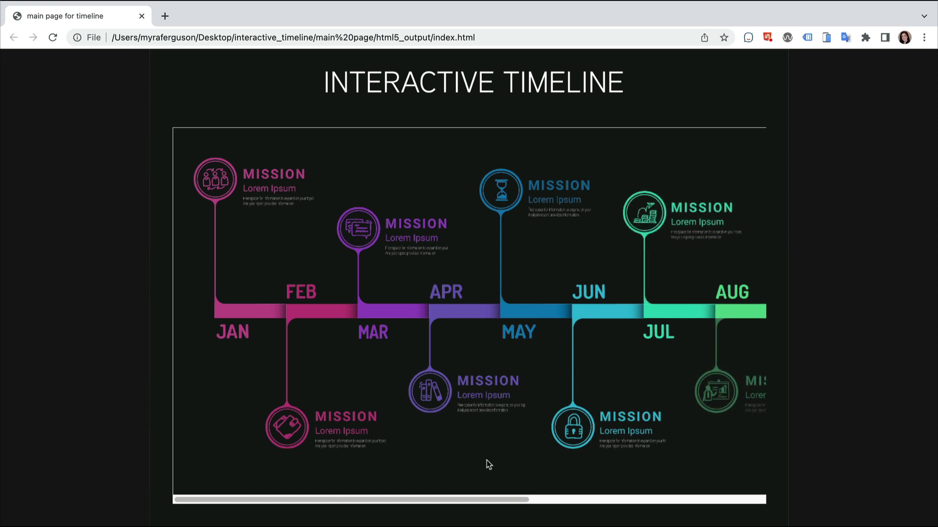
Scroll further right and reveal the SEP, OCT, NOV and DEC Mission cards.
{"action": "left_click_drag", "start_coordinate": [420, 506], "coordinate": [660, 502]}
{"action": "left_click", "coordinate": [479, 313]}
{"action": "left_click", "coordinate": [531, 314]}
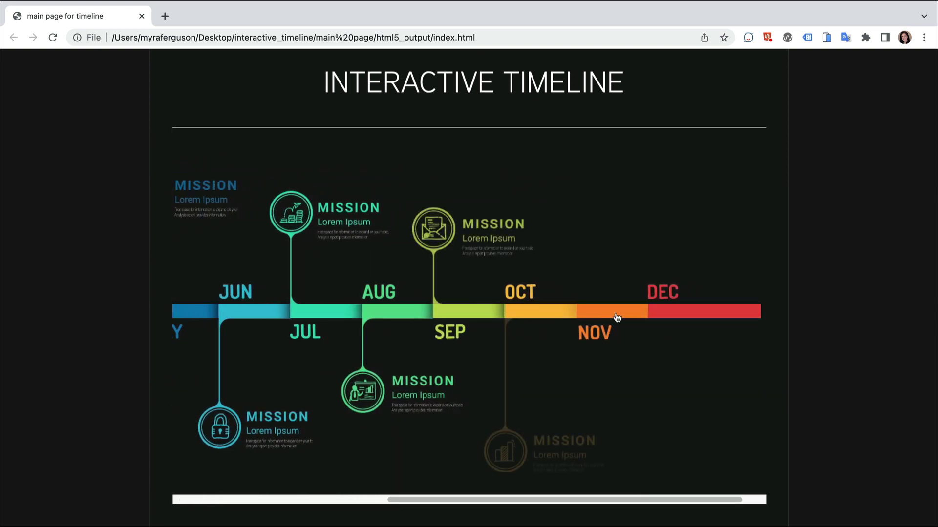
{"action": "left_click", "coordinate": [617, 317]}
{"action": "left_click", "coordinate": [674, 316]}
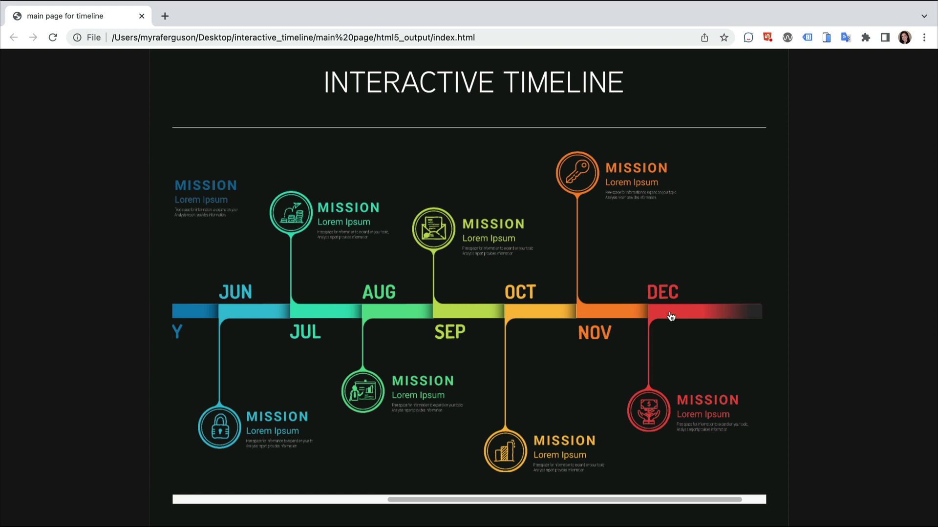
In timeline.indd's Layers panel, hide buttons and lower level, and every upper-level asset except Asset 3.
{"action": "key", "text": "super+Tab"}
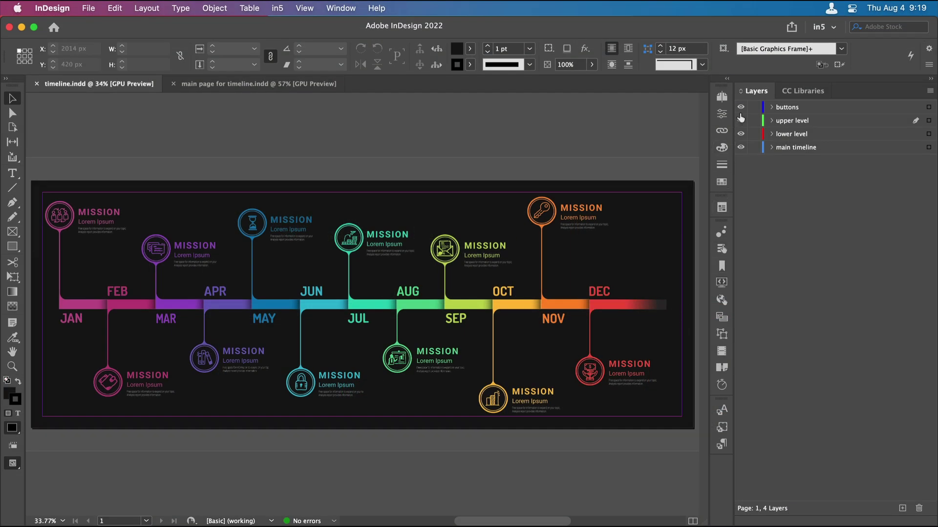
{"action": "mouse_move", "coordinate": [741, 111]}
{"action": "left_mouse_down"}
{"action": "mouse_move", "coordinate": [742, 135]}
{"action": "mouse_move", "coordinate": [741, 120]}
{"action": "left_mouse_up"}
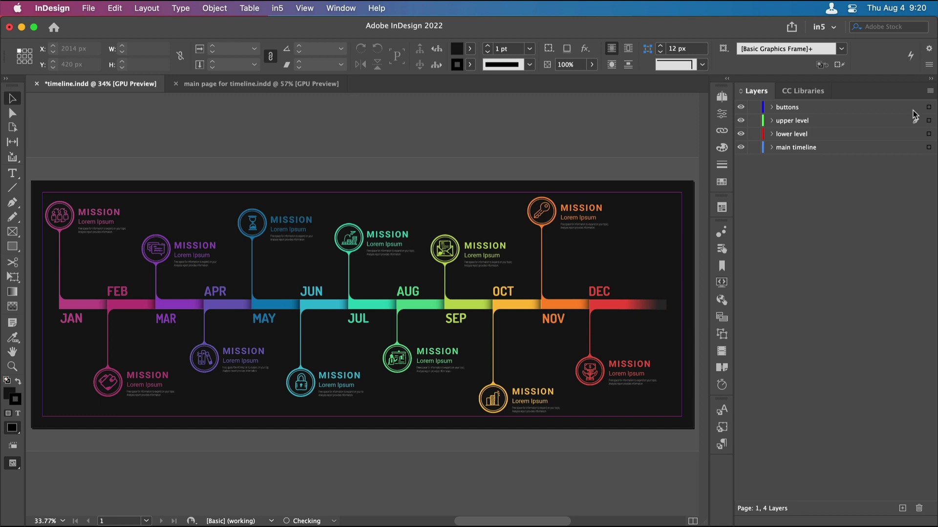
{"action": "left_click", "coordinate": [929, 109]}
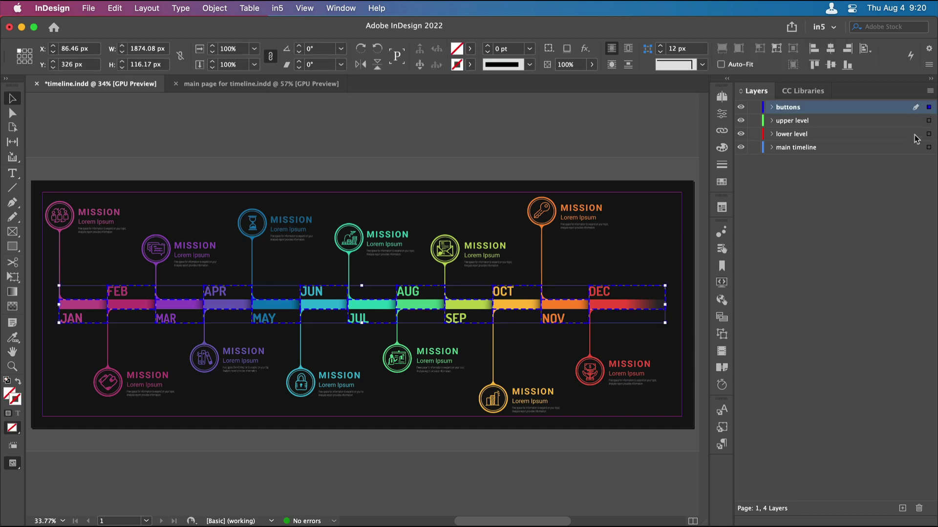
{"action": "left_click", "coordinate": [741, 108]}
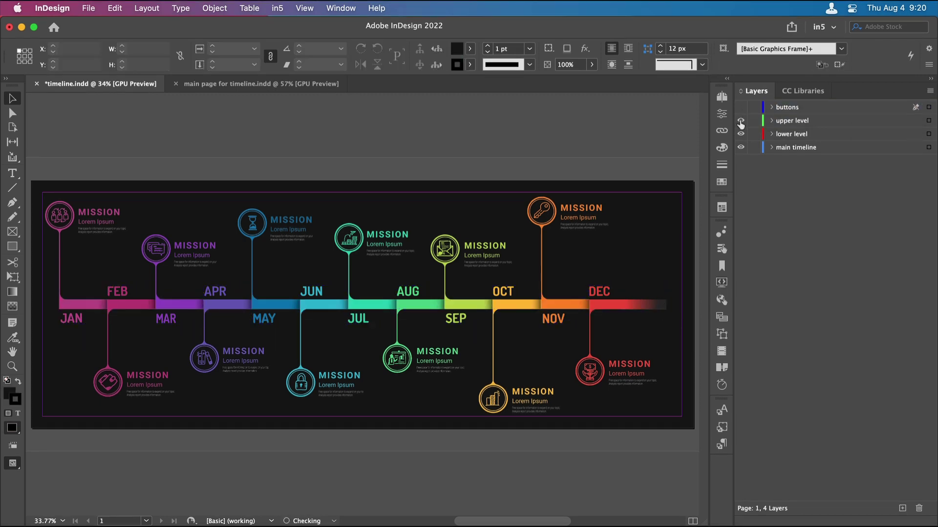
{"action": "left_click", "coordinate": [741, 134]}
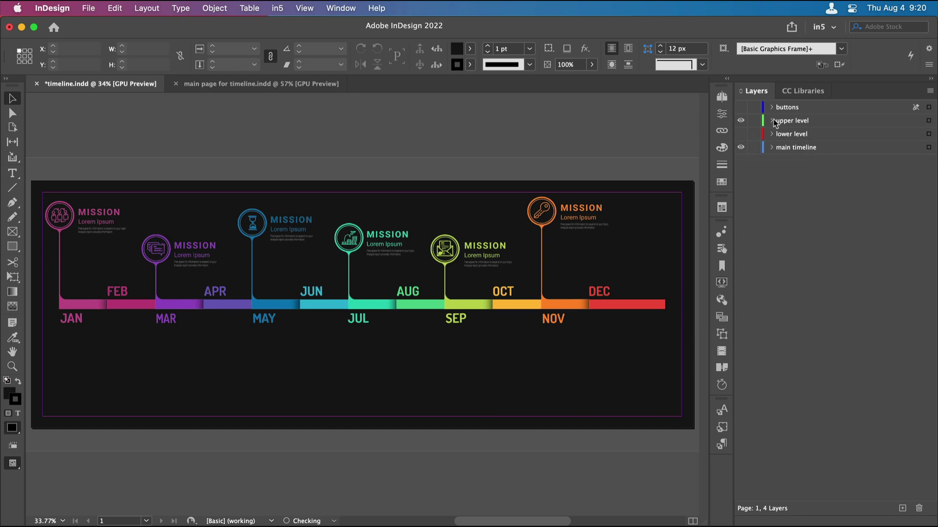
{"action": "left_click", "coordinate": [772, 121]}
{"action": "left_click_drag", "start_coordinate": [741, 133], "coordinate": [742, 188]}
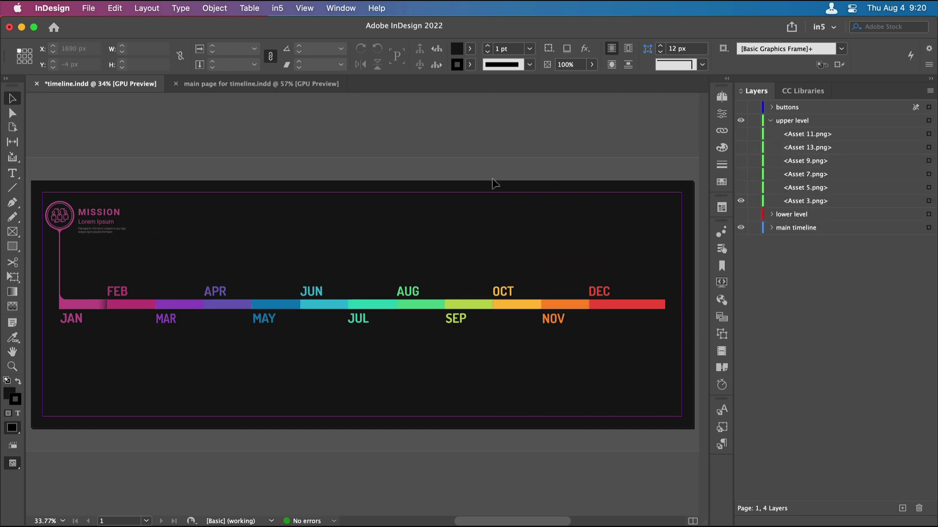
Open Animation settings for the JAN Mission graphic, then show and expand the buttons layer.
{"action": "left_click", "coordinate": [83, 250]}
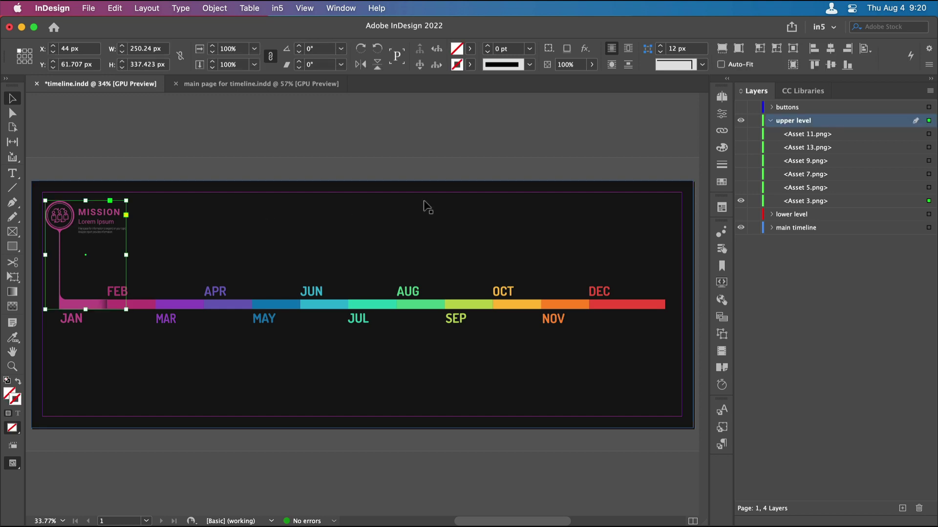
{"action": "left_click", "coordinate": [720, 233]}
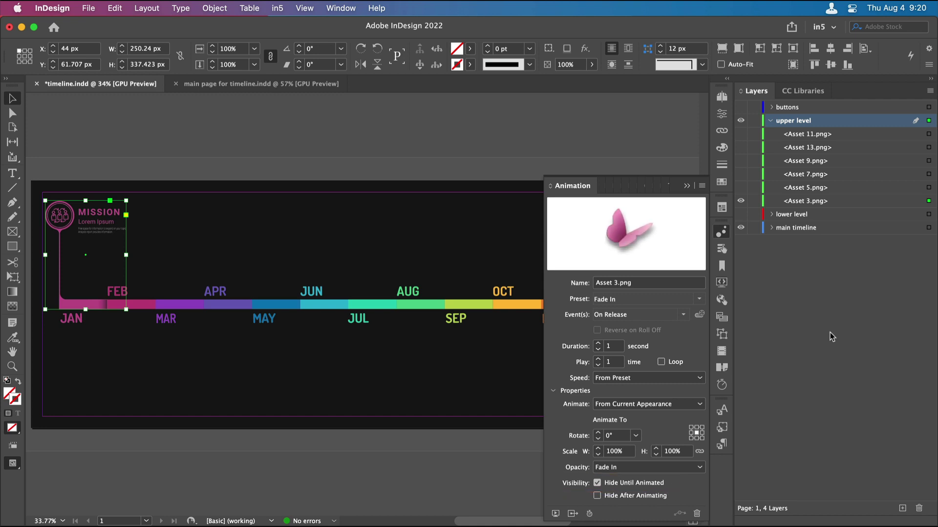
{"action": "left_click", "coordinate": [741, 108]}
{"action": "left_click", "coordinate": [771, 107]}
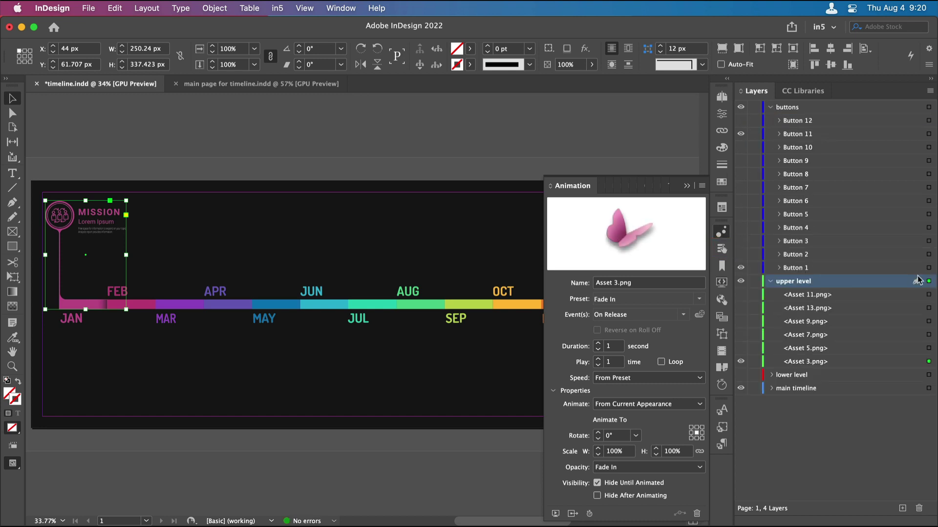
Check that Button 1 over JAN is set to play the Asset 3.png animation.
{"action": "left_click", "coordinate": [929, 267]}
{"action": "left_click", "coordinate": [722, 250]}
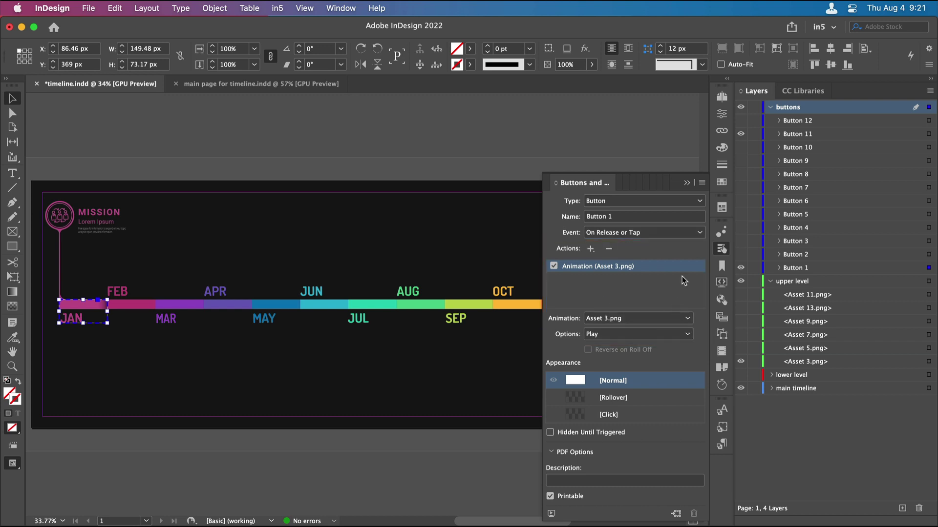
{"action": "left_click", "coordinate": [722, 233]}
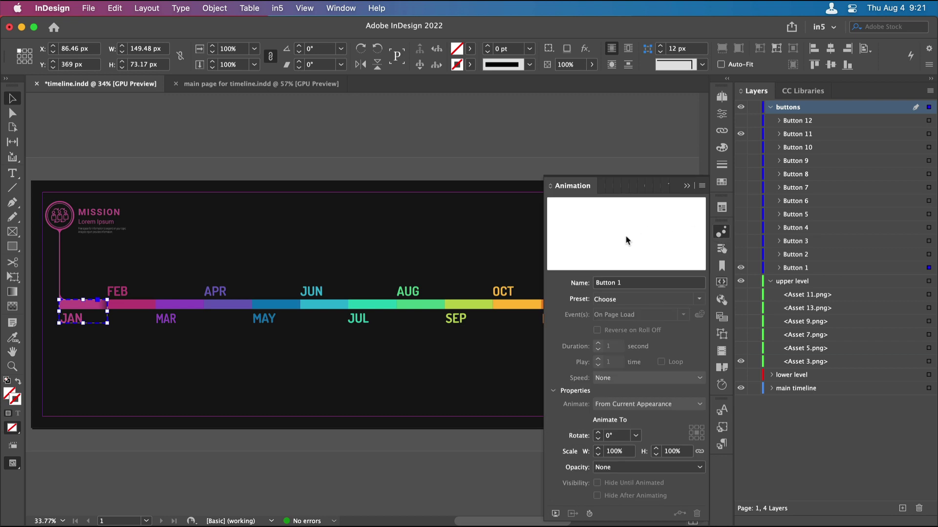
Confirm the JAN graphic's Fade In stays On Release, then make all layers visible again.
{"action": "left_click", "coordinate": [85, 224]}
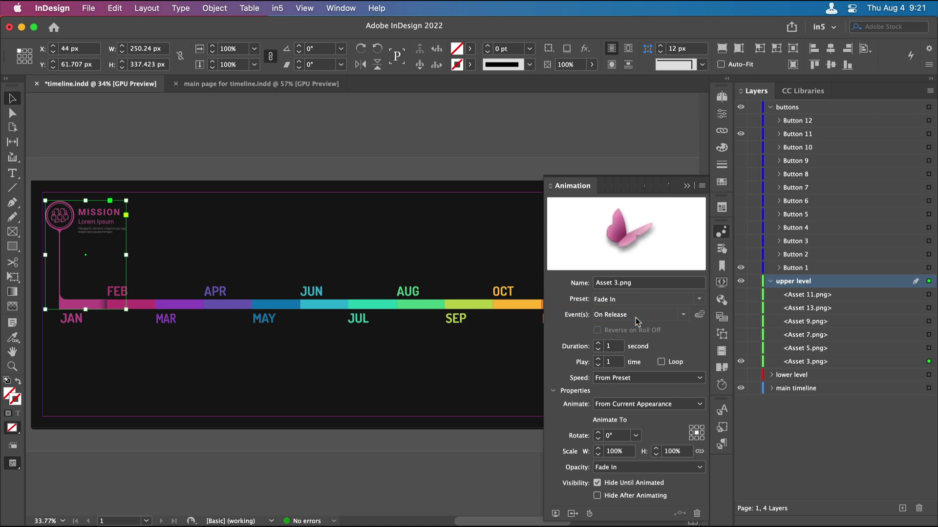
{"action": "left_click", "coordinate": [683, 315]}
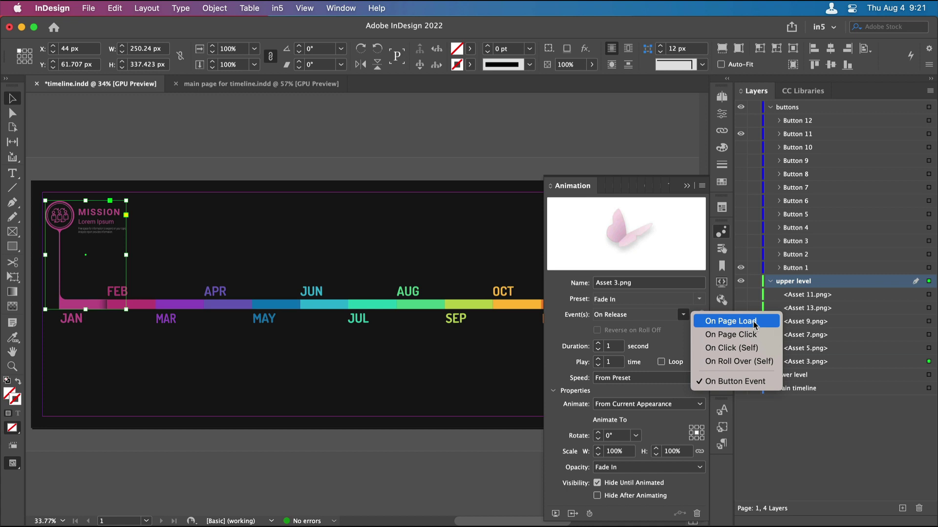
{"action": "left_click", "coordinate": [666, 337]}
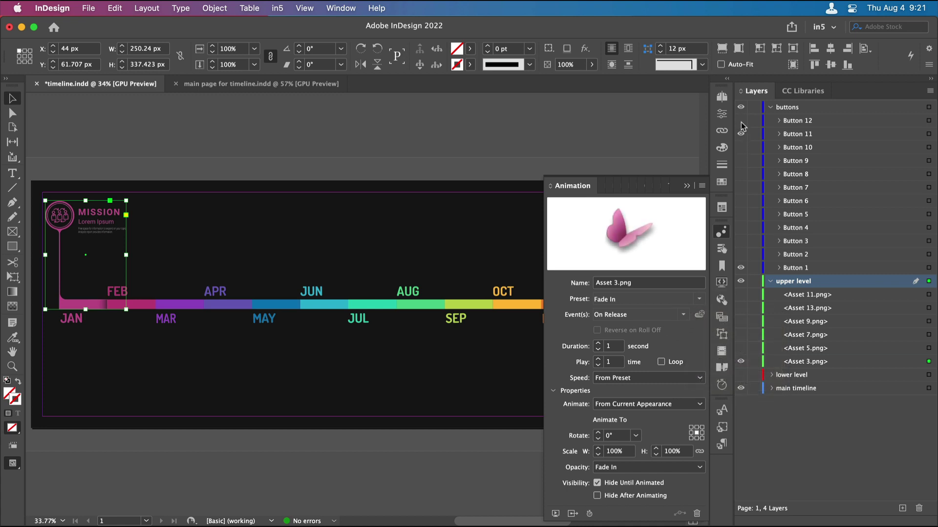
{"action": "left_click_drag", "start_coordinate": [741, 120], "coordinate": [740, 255]}
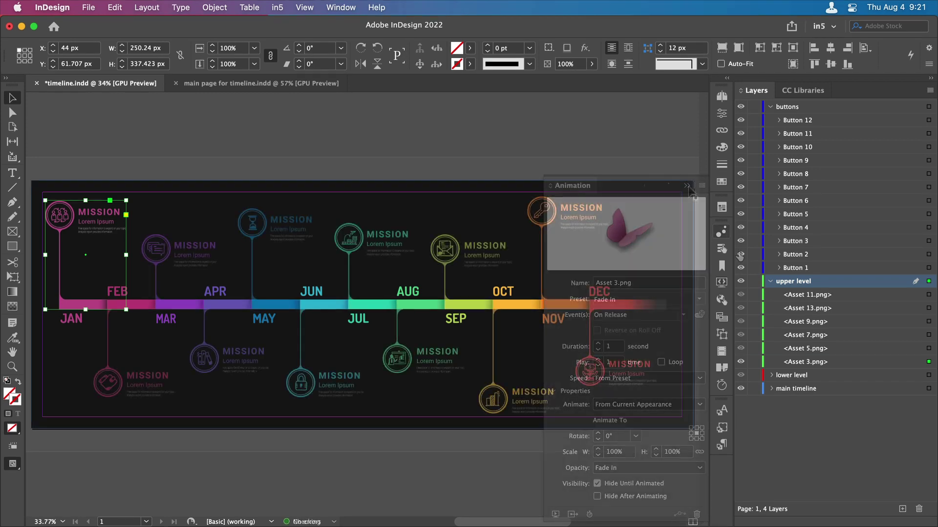
Save timeline.indd, export it to HTML5 with in5, and open the result in the browser.
{"action": "left_click", "coordinate": [519, 128]}
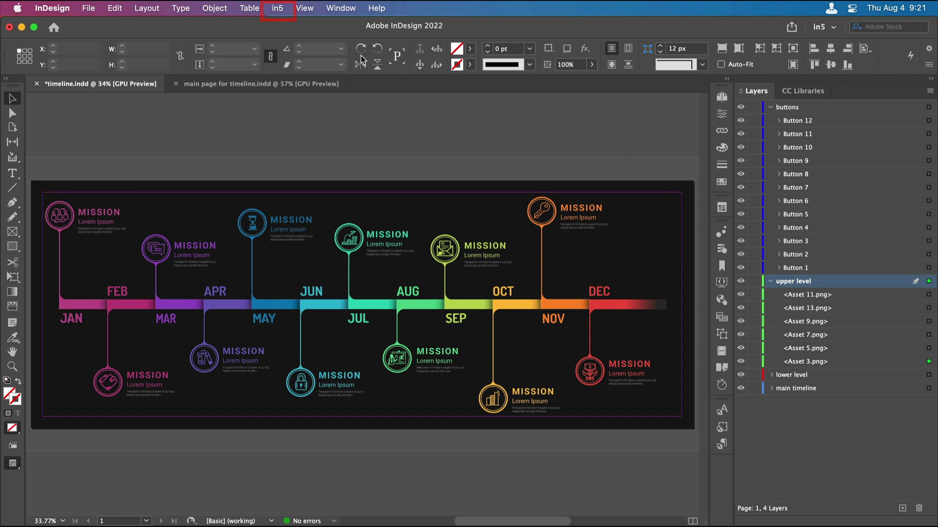
{"action": "left_click", "coordinate": [277, 8]}
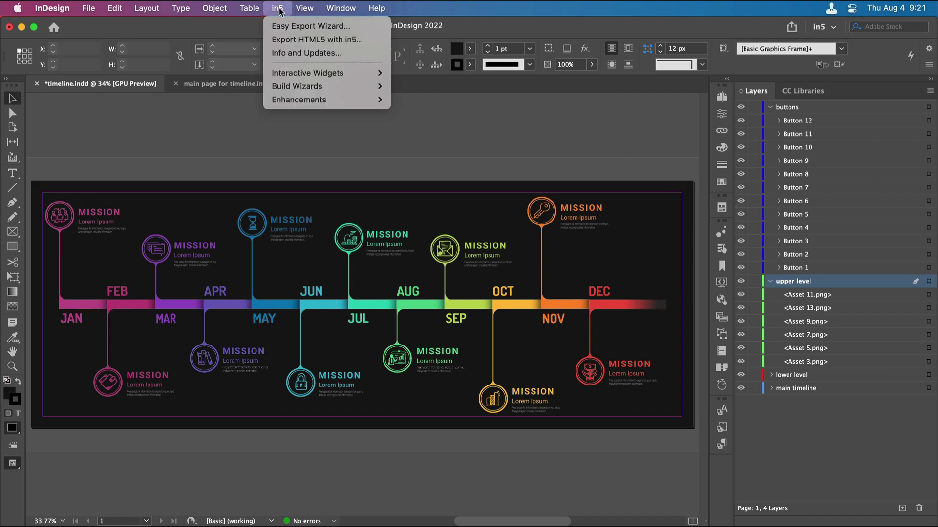
{"action": "left_click", "coordinate": [303, 41]}
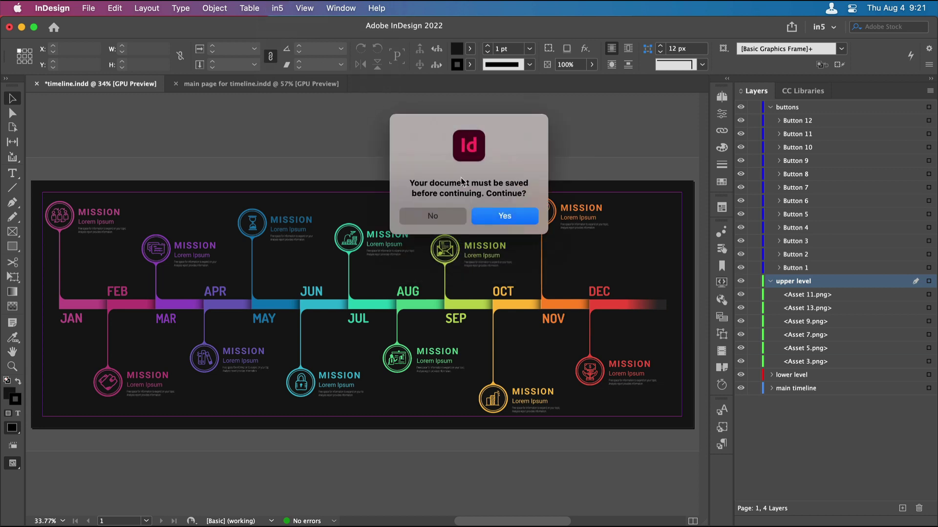
{"action": "left_click", "coordinate": [497, 219]}
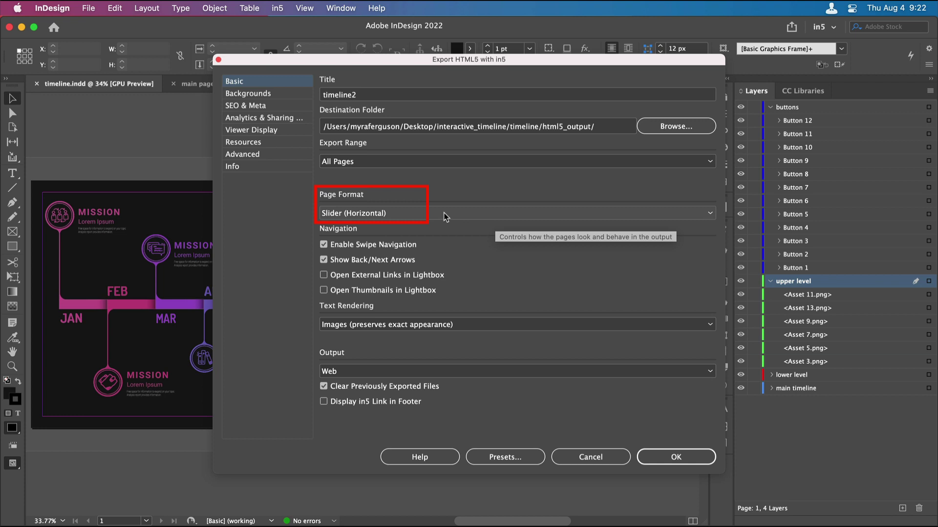
{"action": "left_click", "coordinate": [242, 153]}
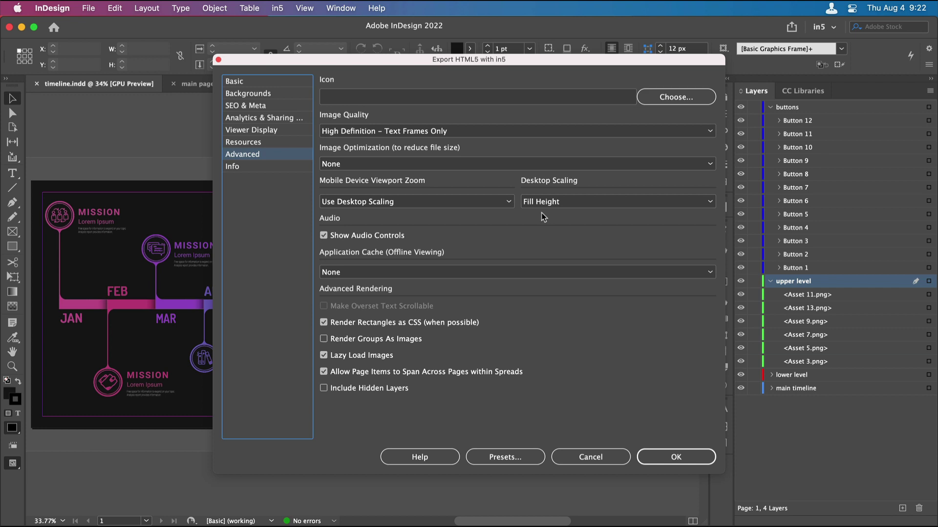
{"action": "left_click", "coordinate": [661, 461]}
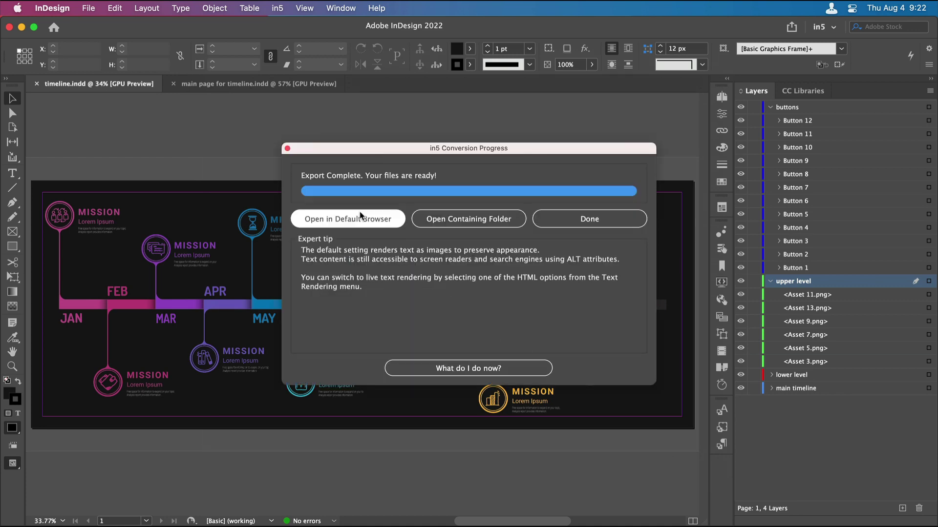
{"action": "left_click", "coordinate": [361, 219]}
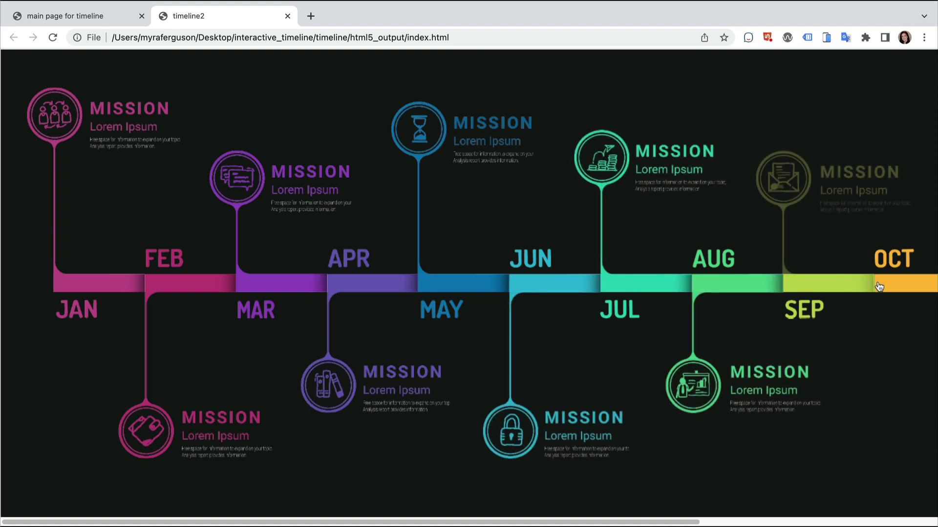
Scroll the exported timeline right to bring months up to OCT into view.
{"action": "left_click_drag", "start_coordinate": [471, 522], "coordinate": [746, 522]}
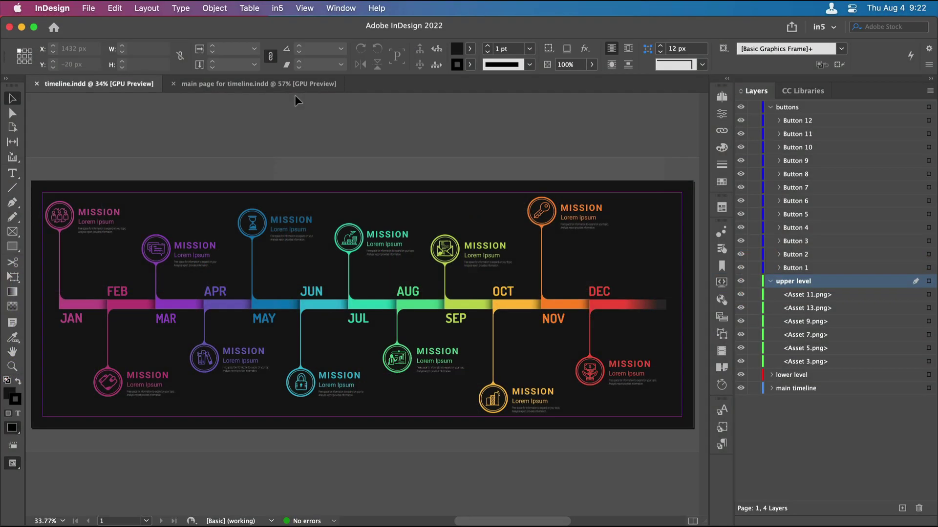
On the 'main page for timeline.indd', make the large empty frame an in5 Web Content widget.
{"action": "left_click", "coordinate": [251, 82]}
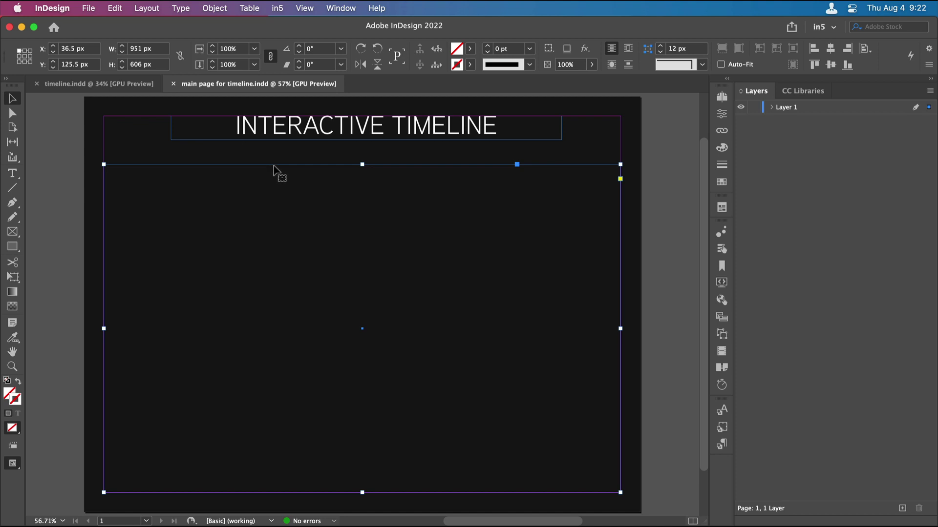
{"action": "left_click", "coordinate": [277, 9]}
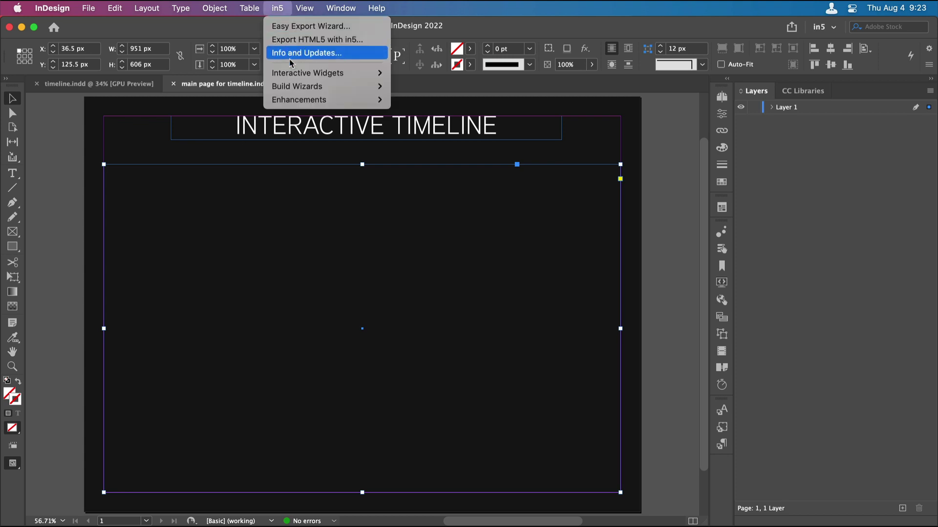
{"action": "mouse_move", "coordinate": [293, 73]}
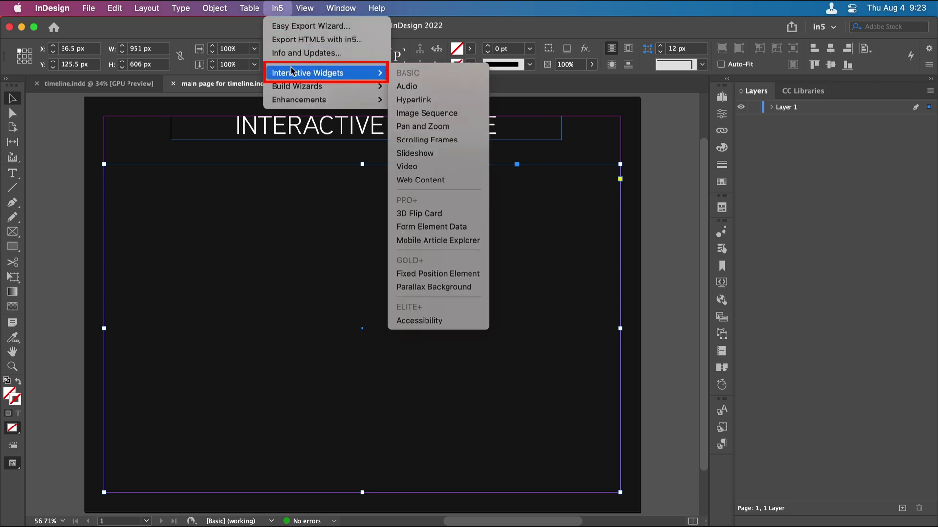
{"action": "left_click", "coordinate": [434, 180]}
{"action": "left_click", "coordinate": [540, 232]}
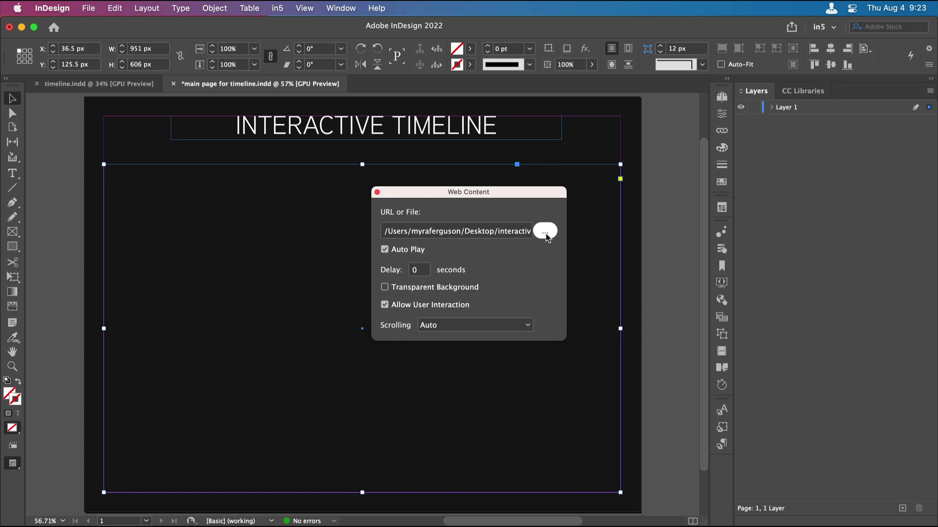
Link html5_output's index.html as the frame's web content and close the panel.
{"action": "left_click", "coordinate": [545, 234]}
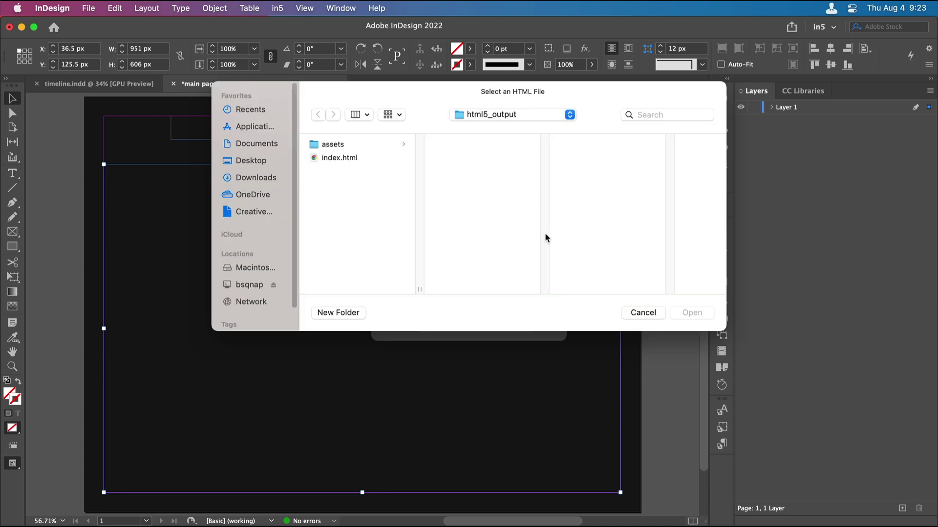
{"action": "left_click", "coordinate": [318, 158]}
{"action": "left_click", "coordinate": [692, 314]}
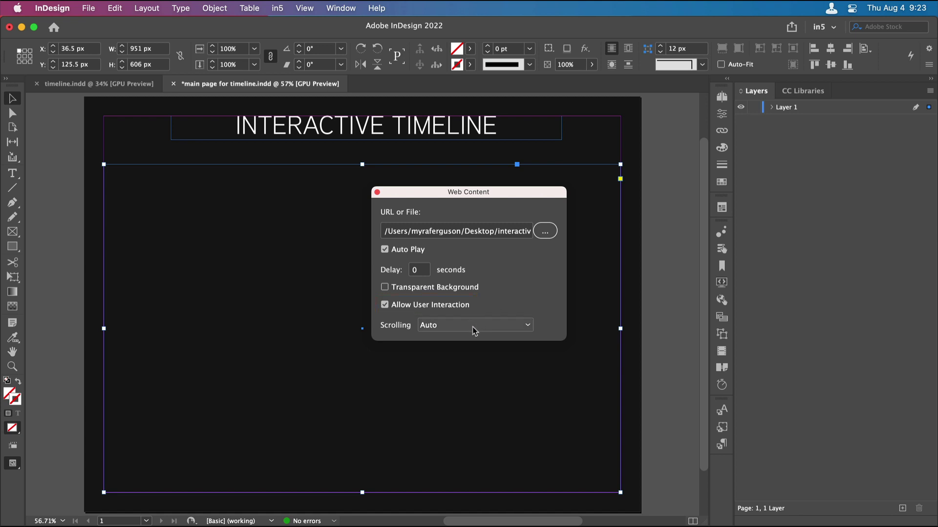
{"action": "left_click", "coordinate": [377, 192]}
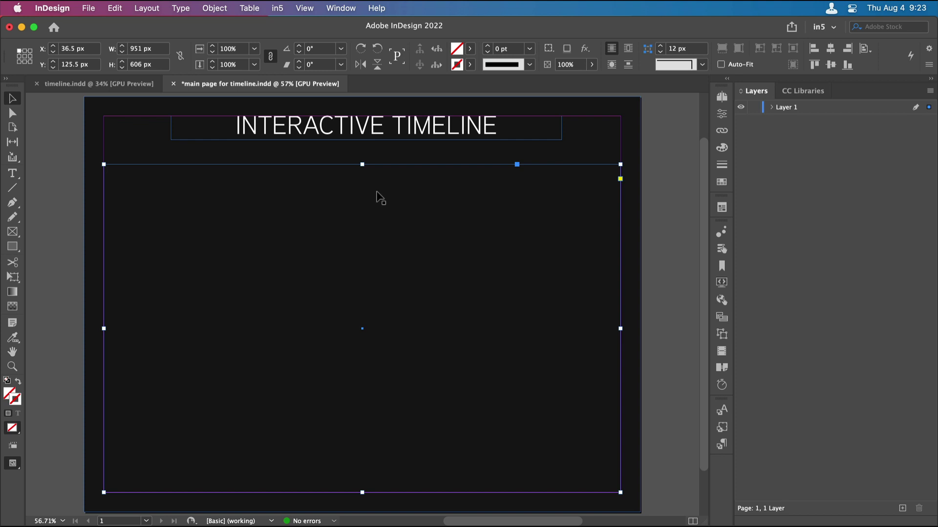
Save the main page, export it to HTML5 with in5, and open it in the browser.
{"action": "left_click", "coordinate": [277, 8]}
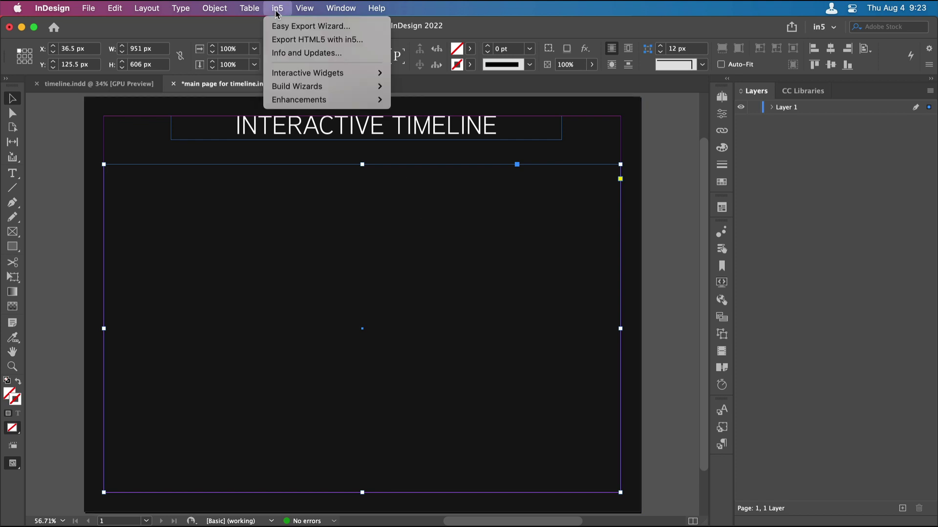
{"action": "left_click", "coordinate": [281, 39]}
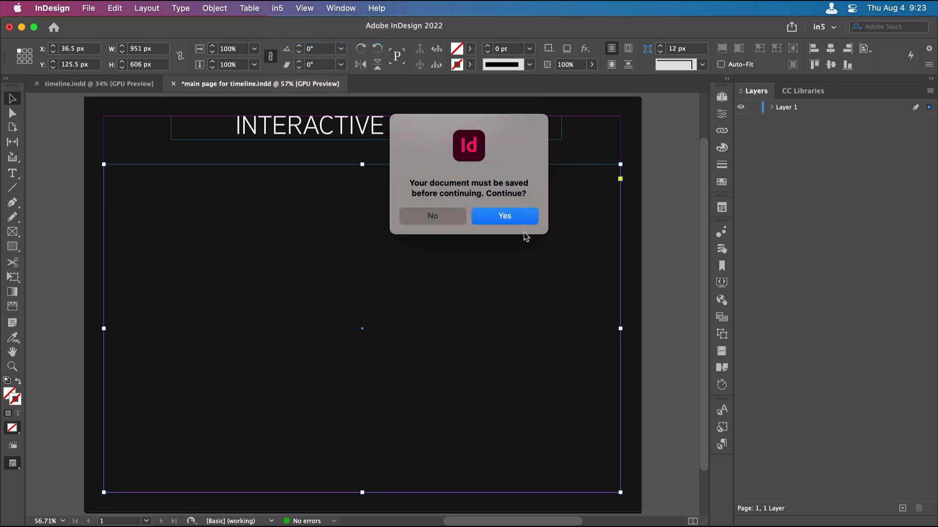
{"action": "left_click", "coordinate": [516, 221]}
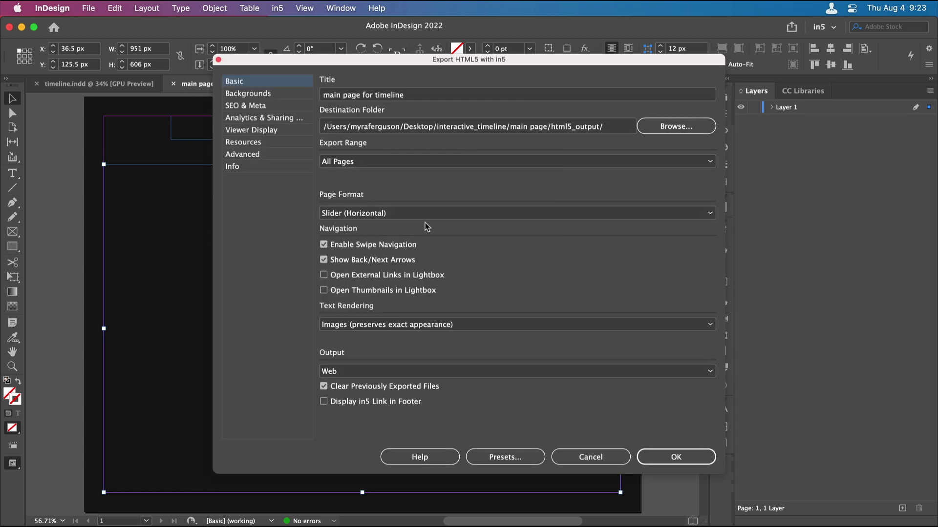
{"action": "left_click", "coordinate": [253, 159]}
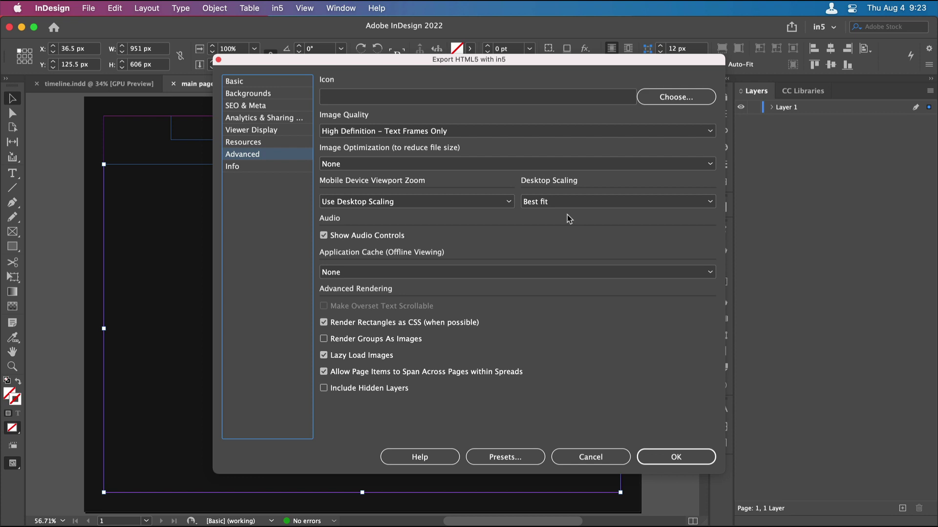
{"action": "left_click", "coordinate": [657, 454]}
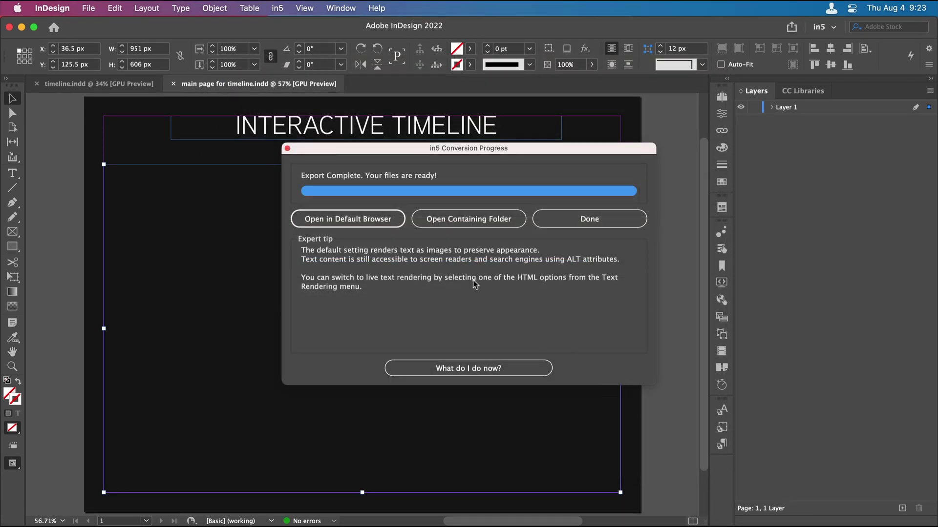
{"action": "left_click", "coordinate": [382, 215]}
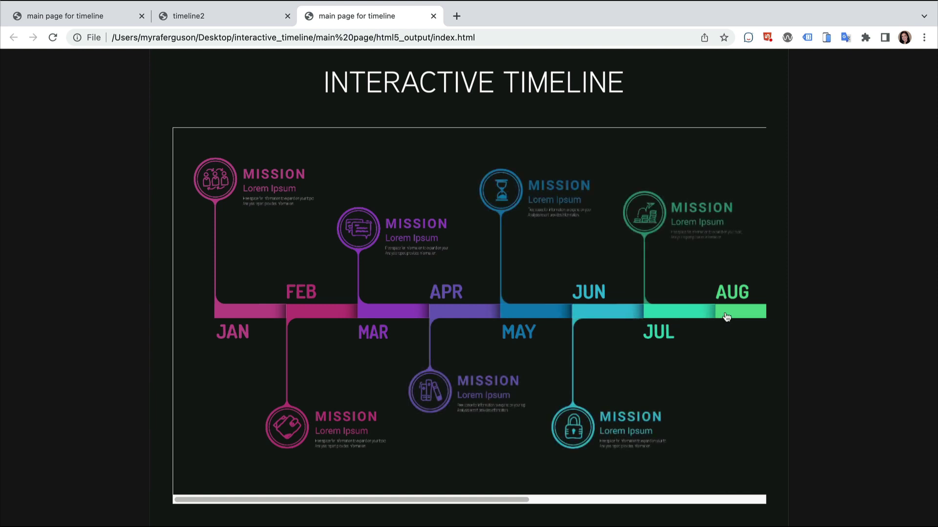
Scroll the embedded timeline to the right end so DEC comes into view.
{"action": "left_click_drag", "start_coordinate": [424, 502], "coordinate": [661, 503]}
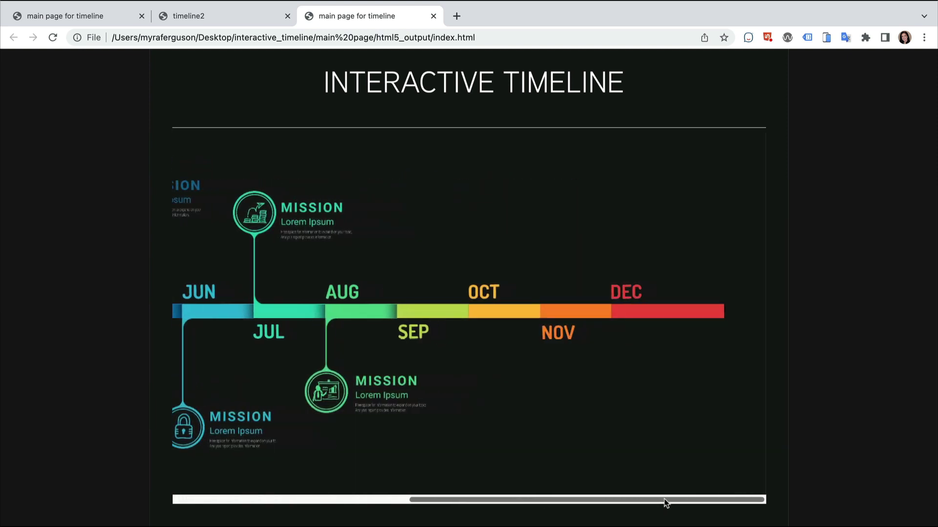